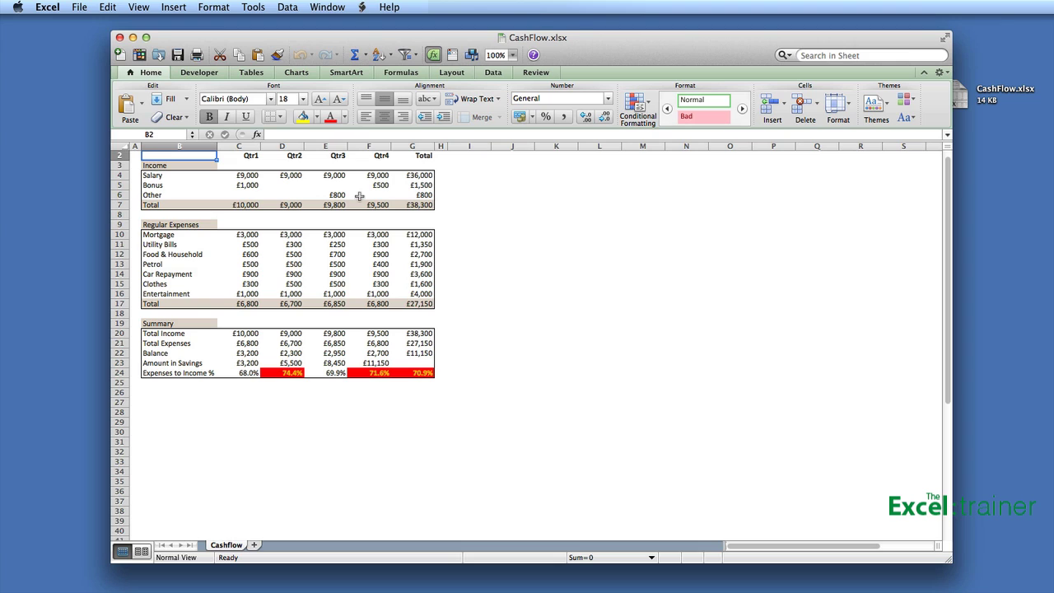
- Start saving the Cashflow worksheet as a PDF through the print options
scroll(360, 195, up, 1)
click(136, 156)
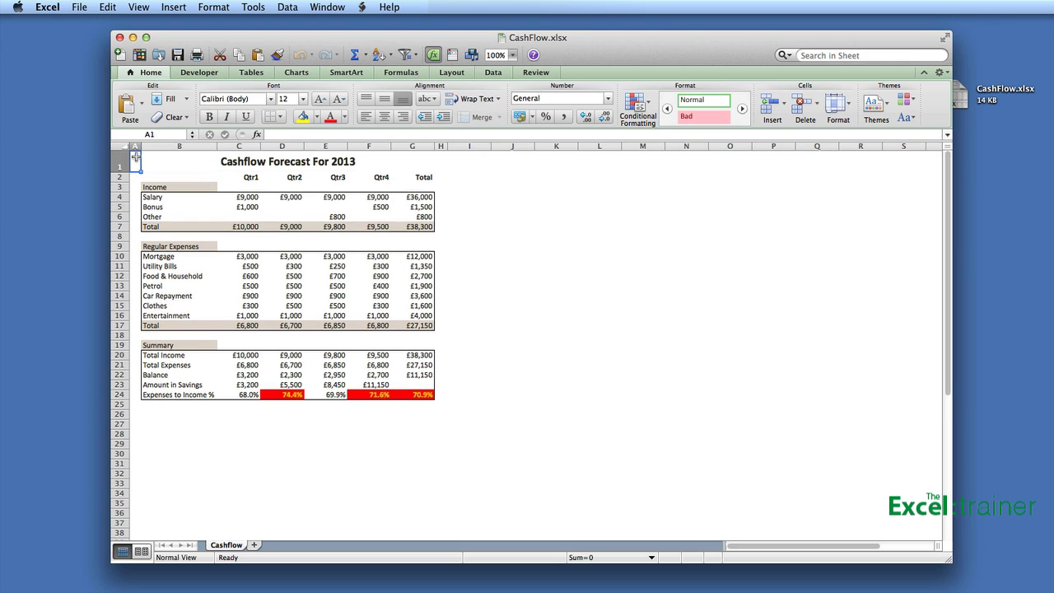
click(79, 8)
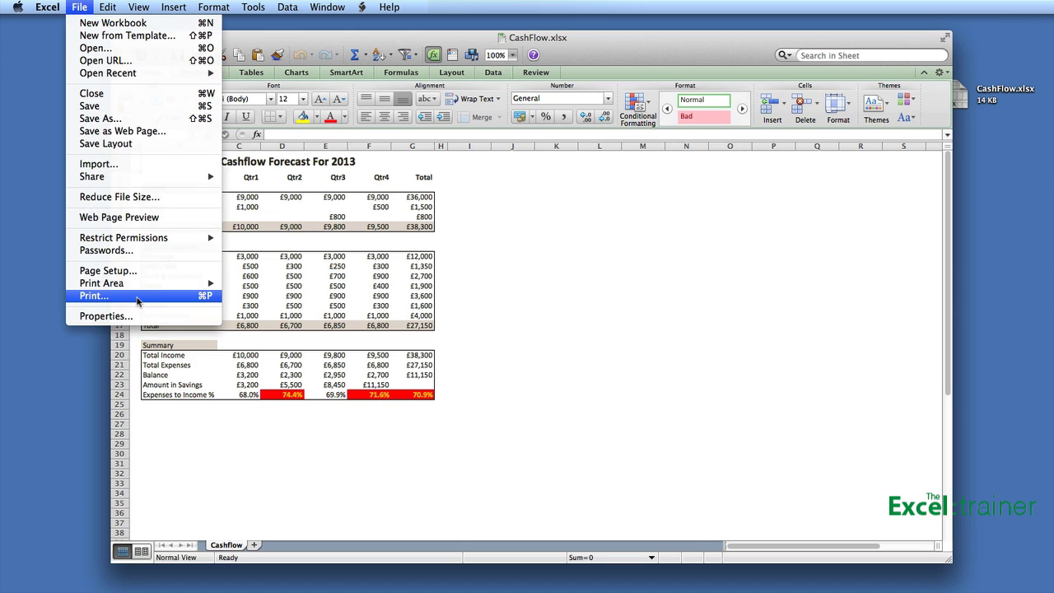
click(138, 295)
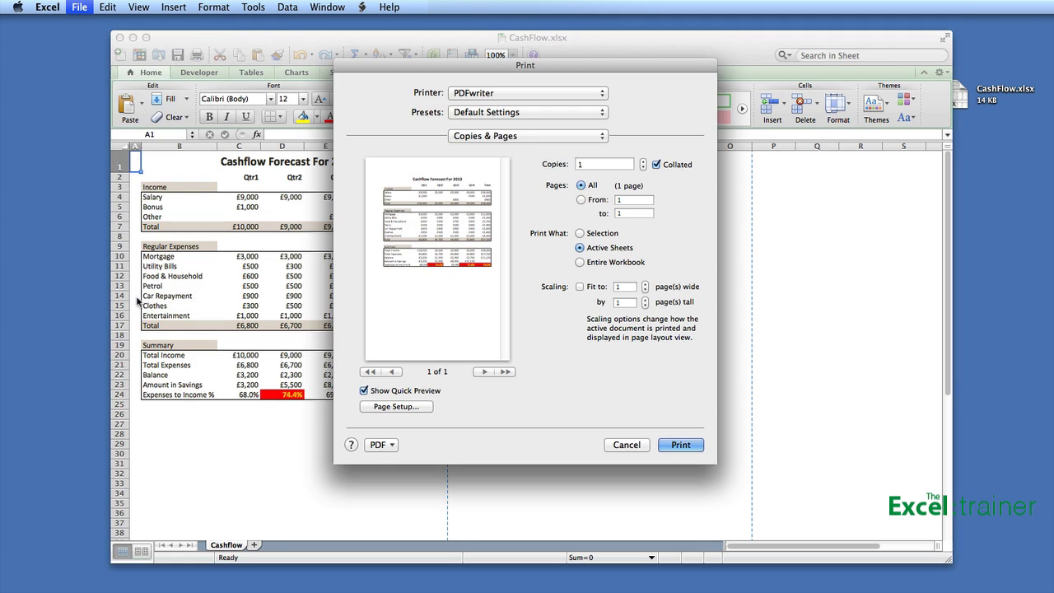
click(394, 445)
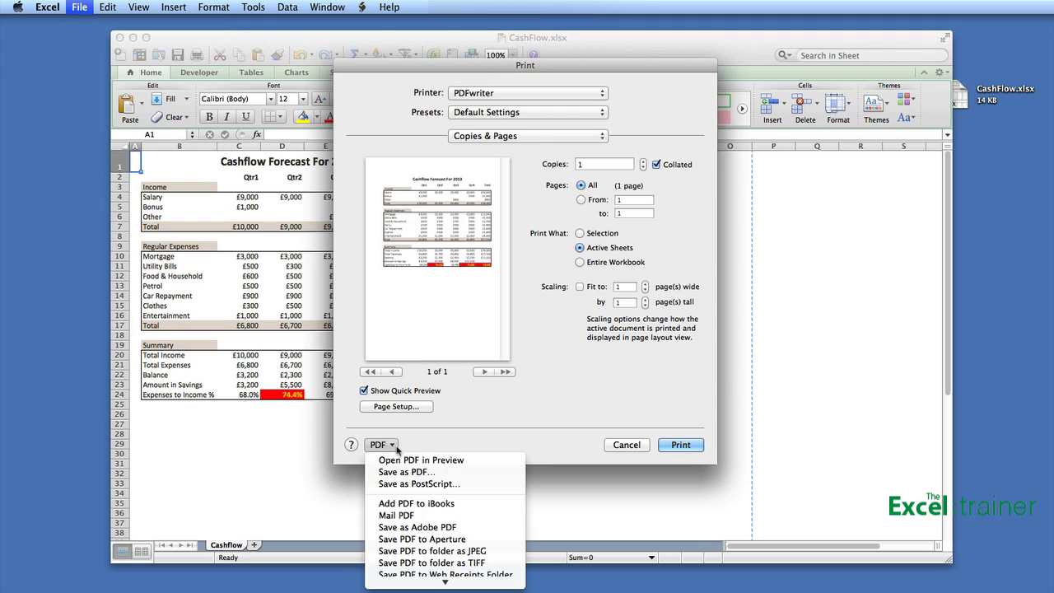
click(398, 472)
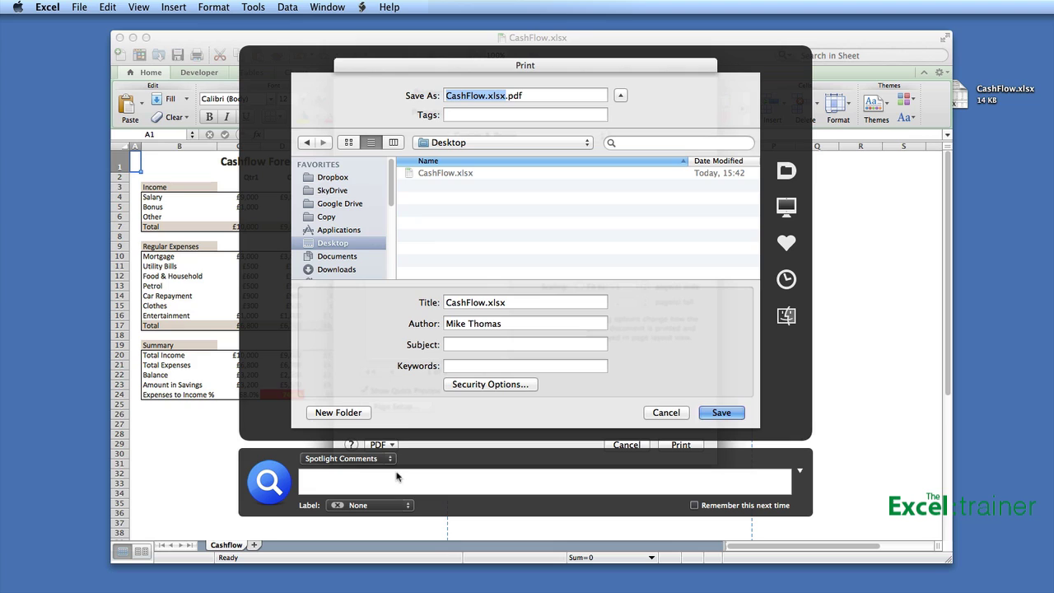
- Name the PDF CashFlow.pdf, removing the extra .xlsx from the file name, and save it to the Desktop
click(505, 95)
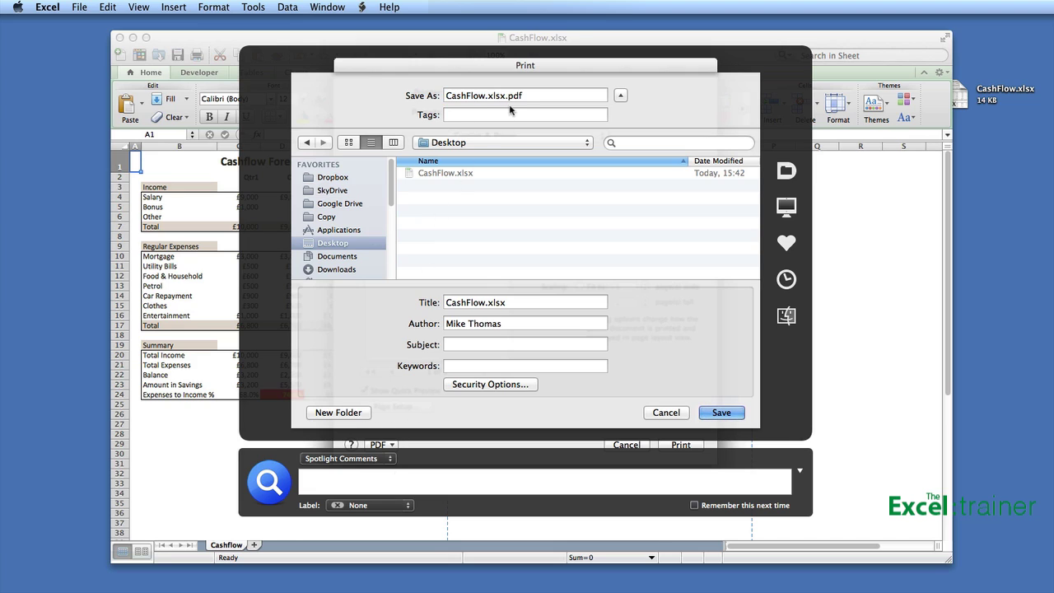
key(BackSpace)
key(BackSpace)
key(BackSpace)
key(BackSpace)
key(BackSpace)
click(720, 413)
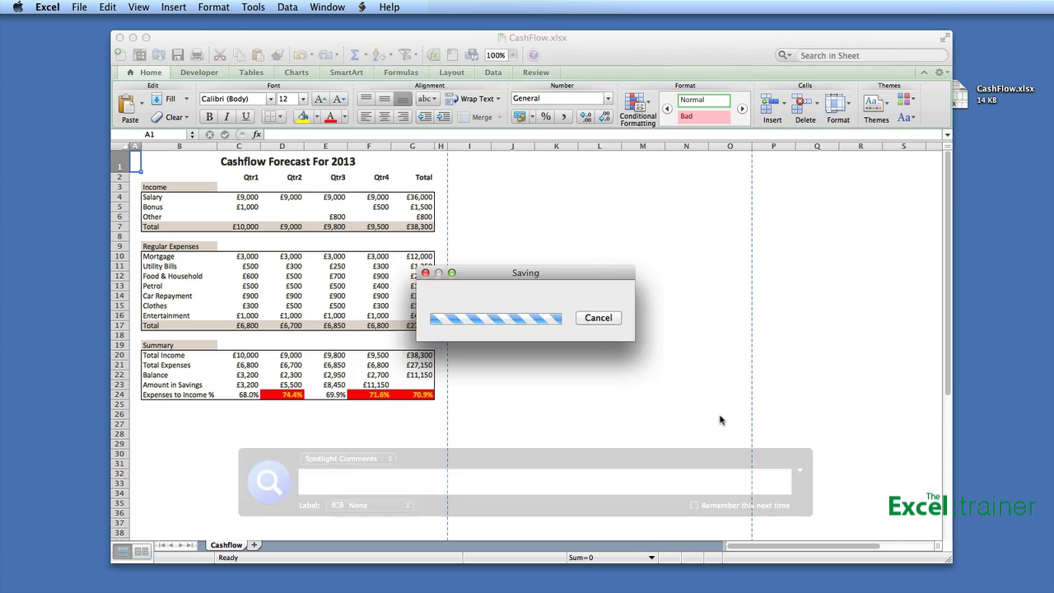
- Close the workbook and view the exported CashFlow.pdf from the desktop, closing the PDF when done
click(119, 37)
click(949, 45)
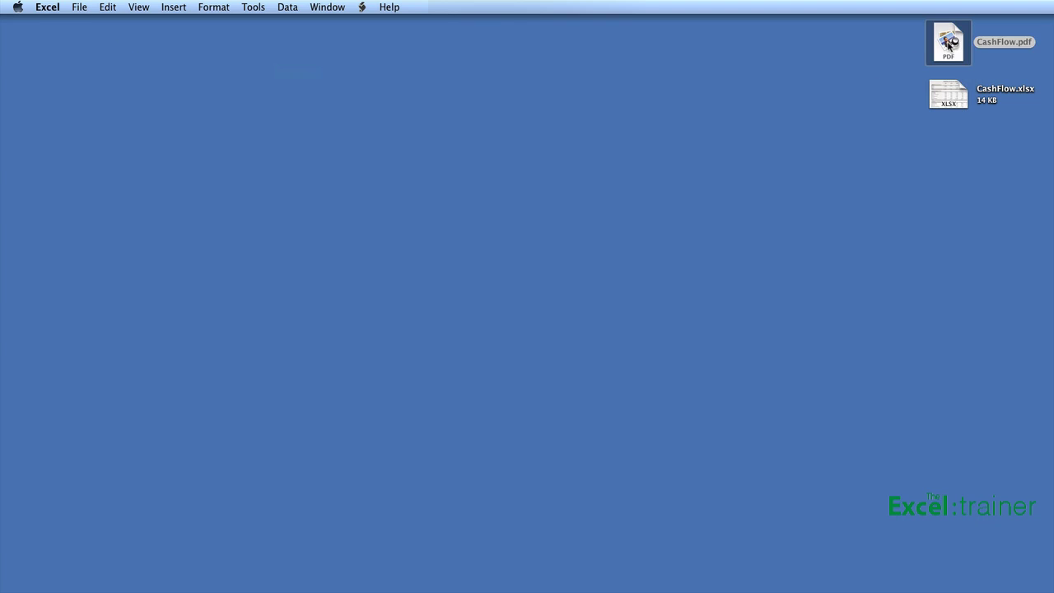
double_click(953, 45)
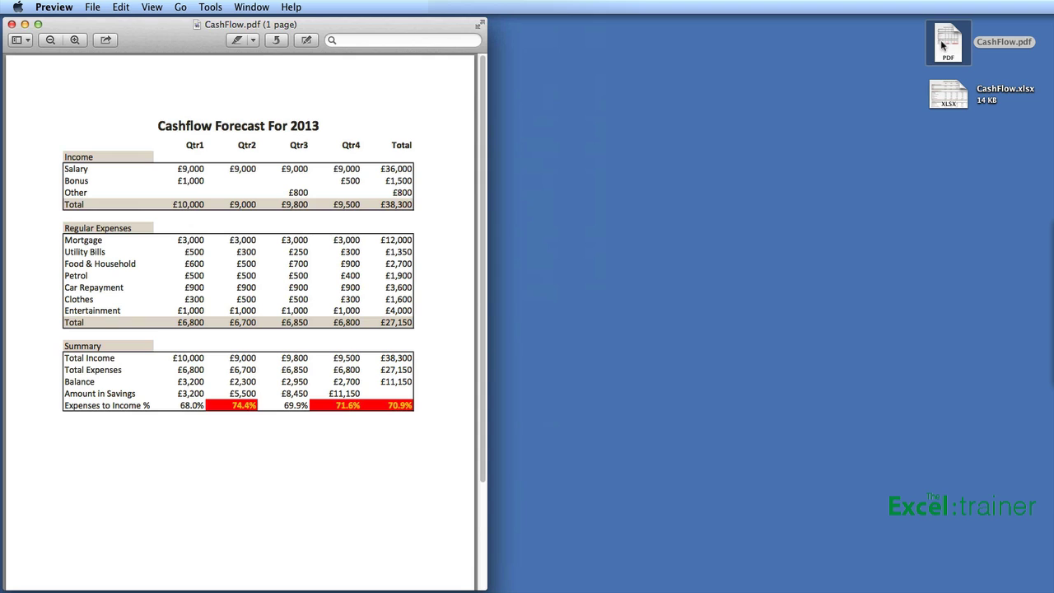
click(12, 24)
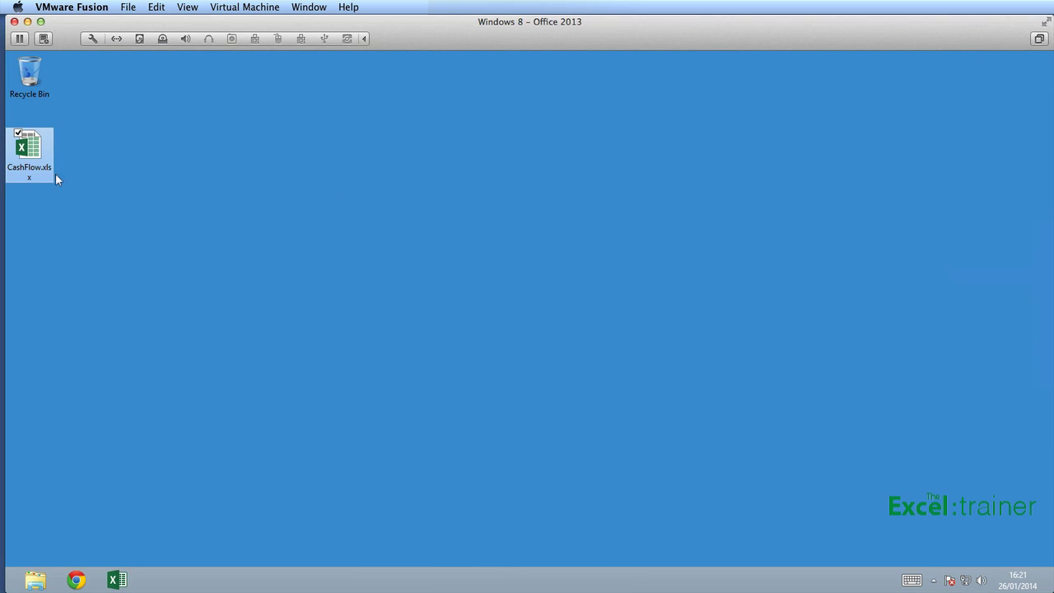
- In the Windows virtual machine, open CashFlow.xlsx in Excel and save it to the Desktop in PDF format as CashFlow.pdf
double_click(36, 150)
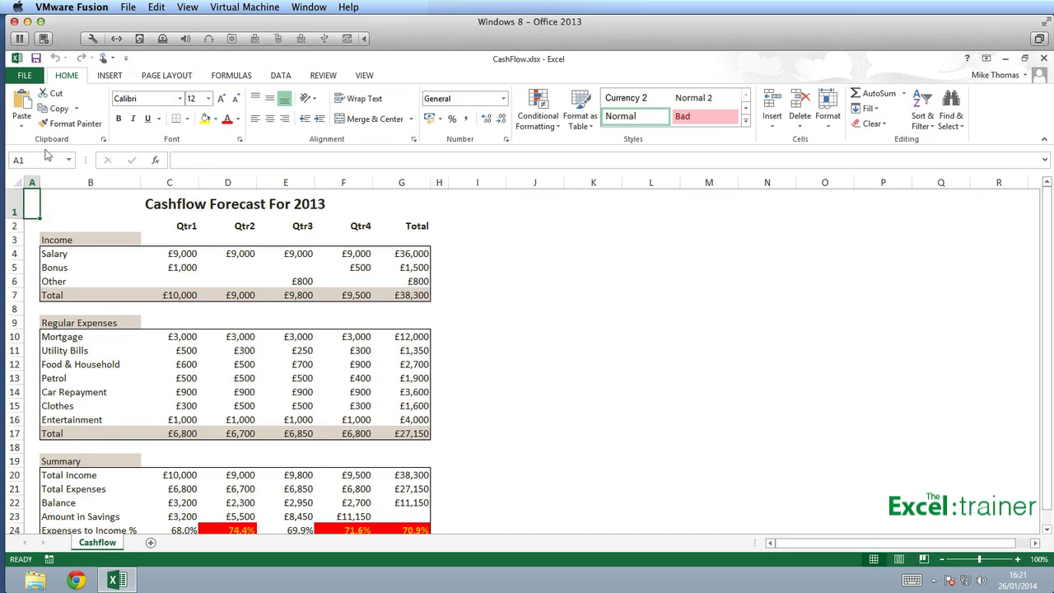
click(25, 75)
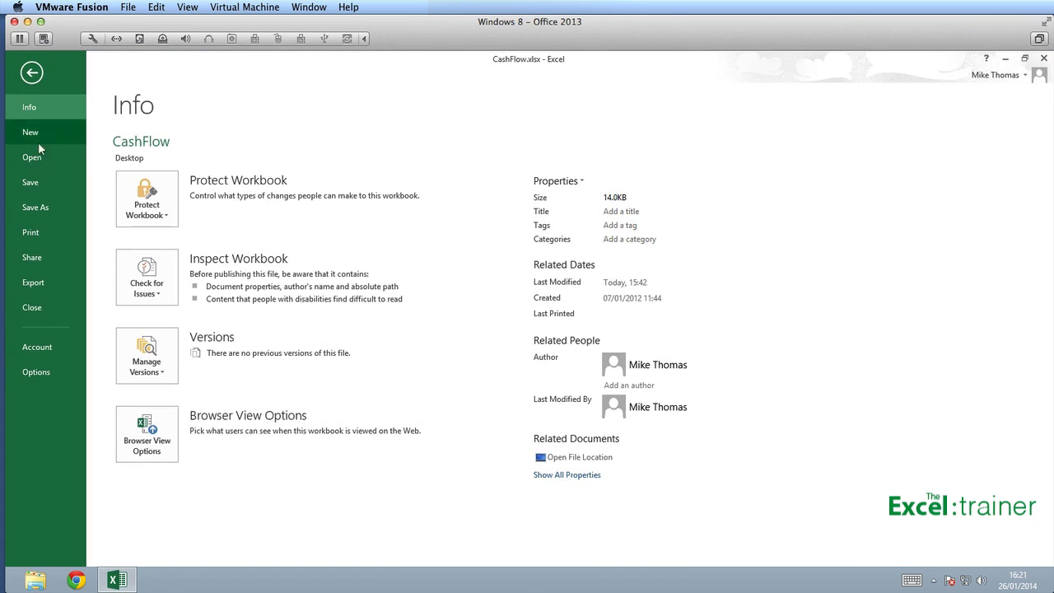
click(36, 208)
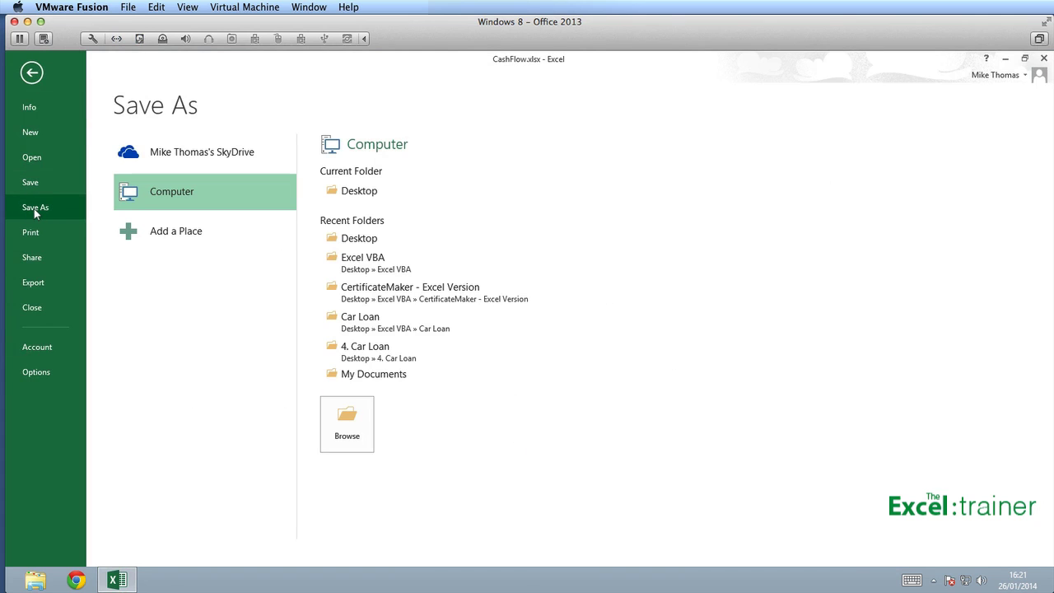
click(378, 194)
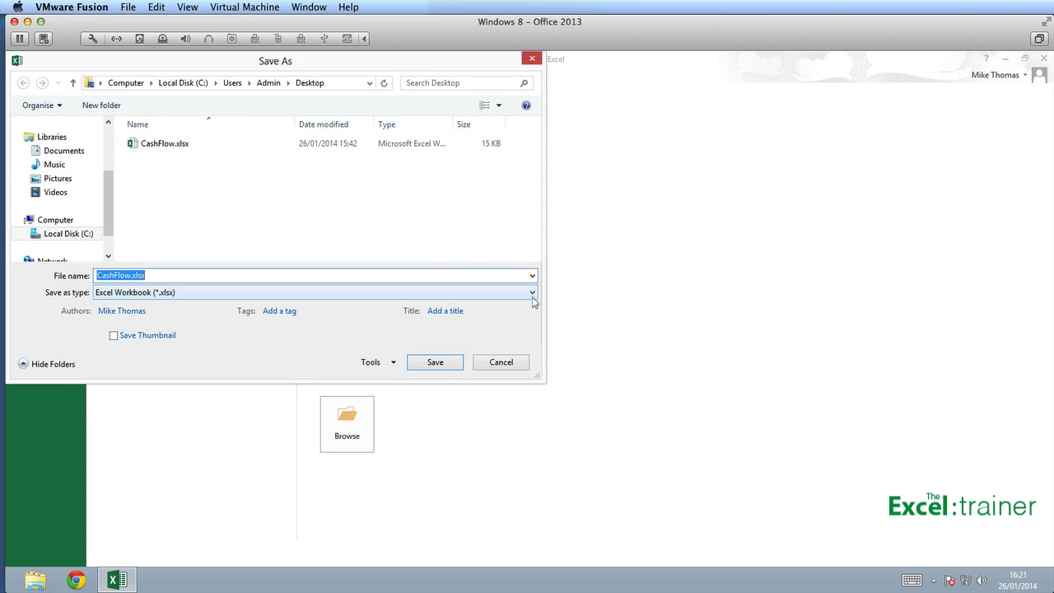
click(532, 298)
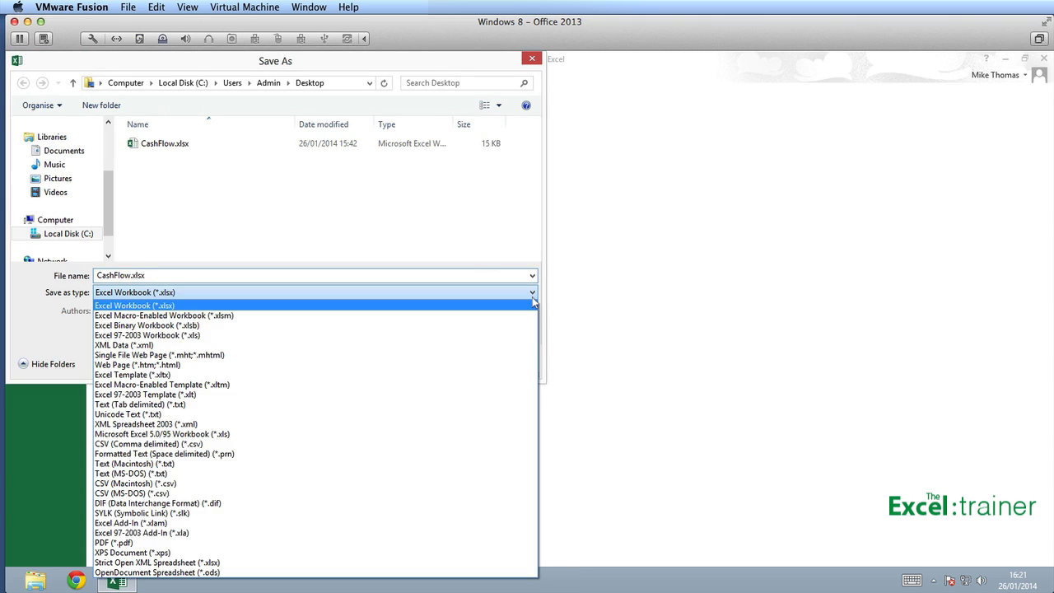
click(290, 547)
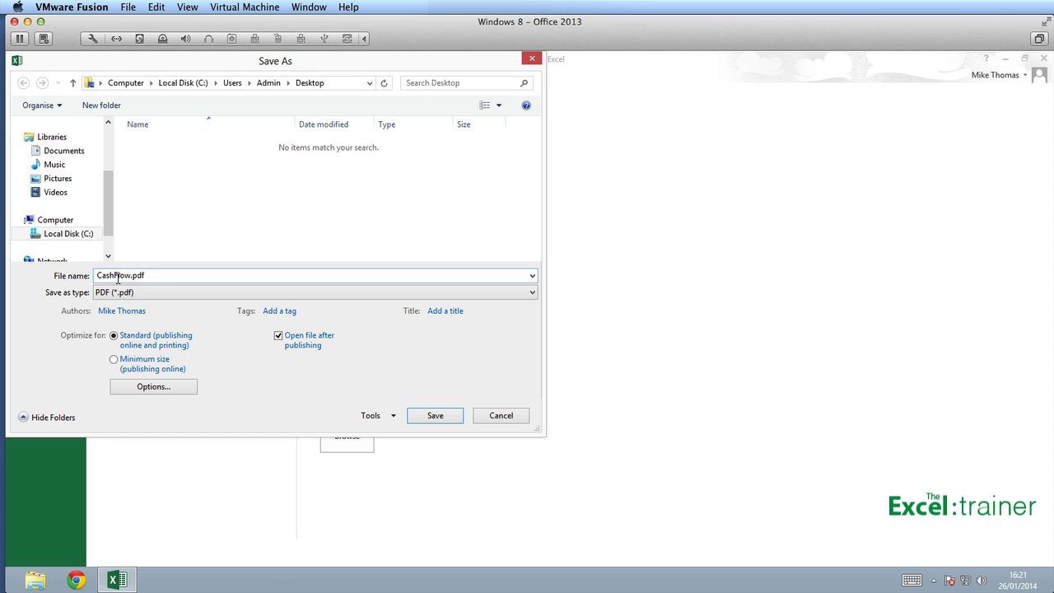
click(435, 415)
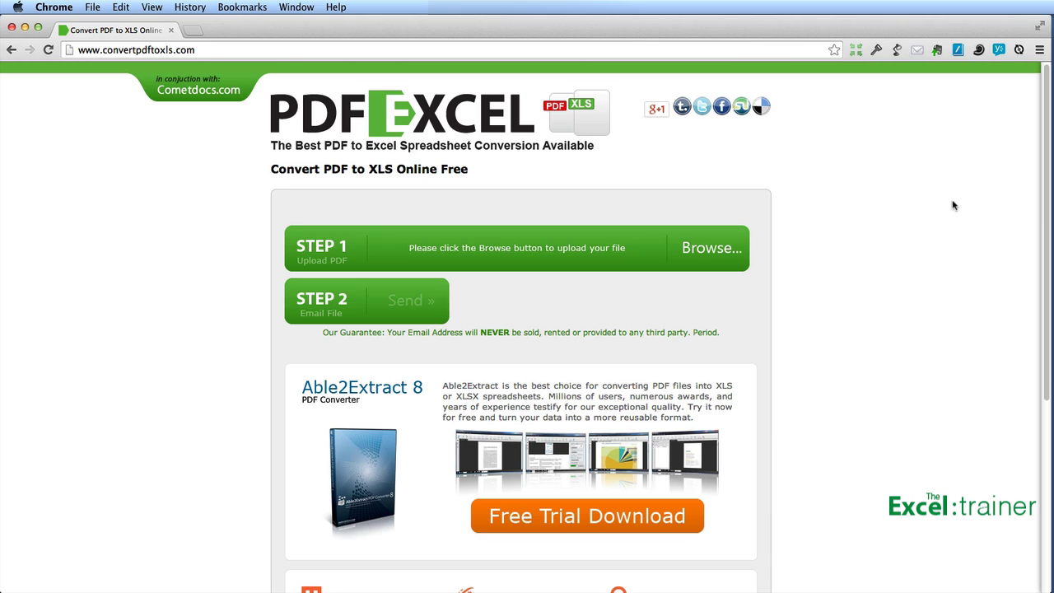
- Upload CashFlow.pdf from the Desktop to the PDF to Excel converter at convertpdftoxls.com
scroll(952, 205, down, 1)
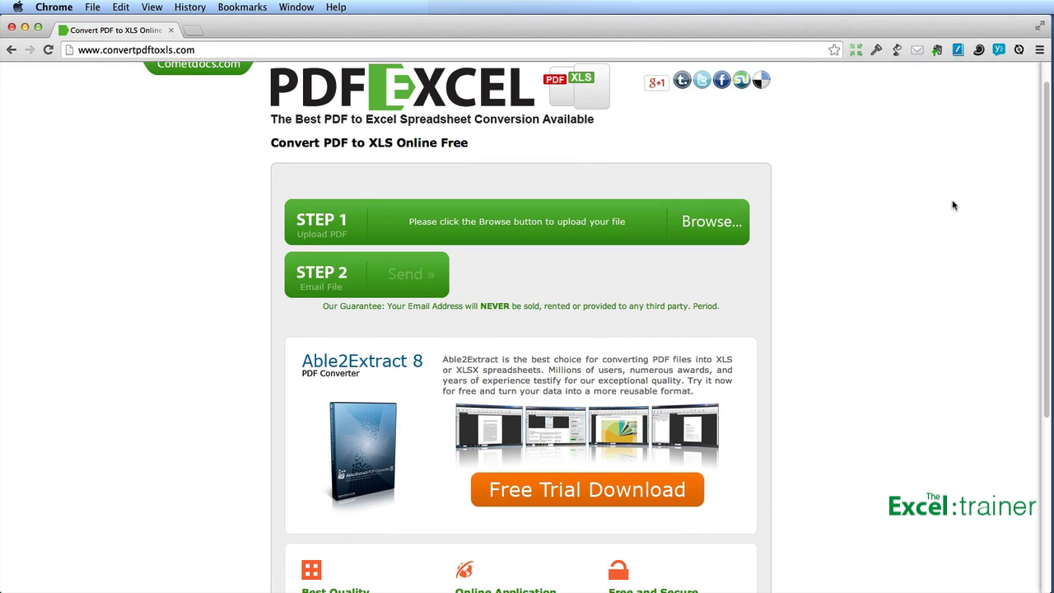
click(729, 225)
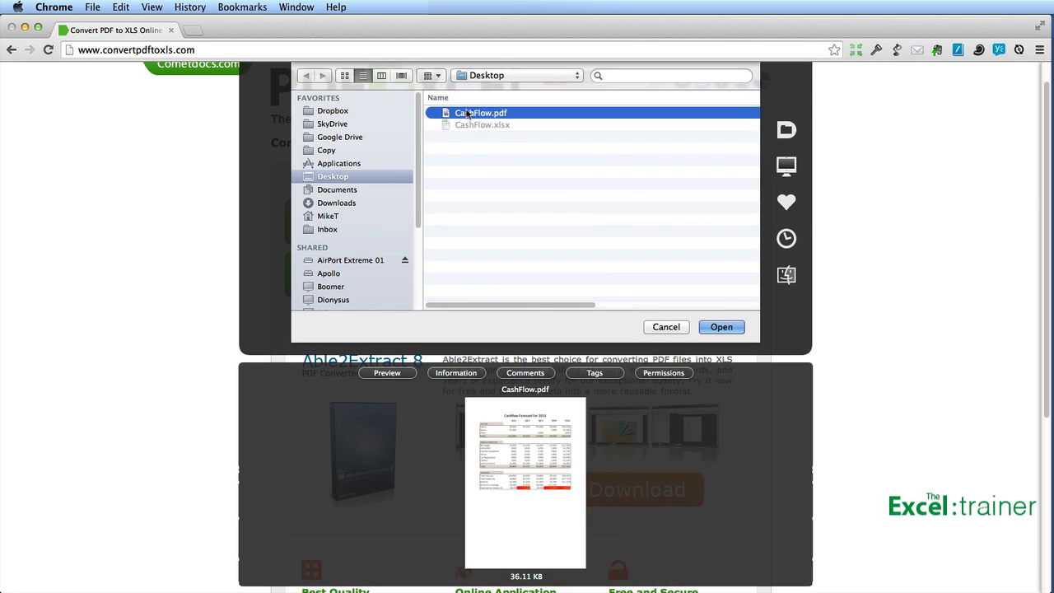
click(721, 326)
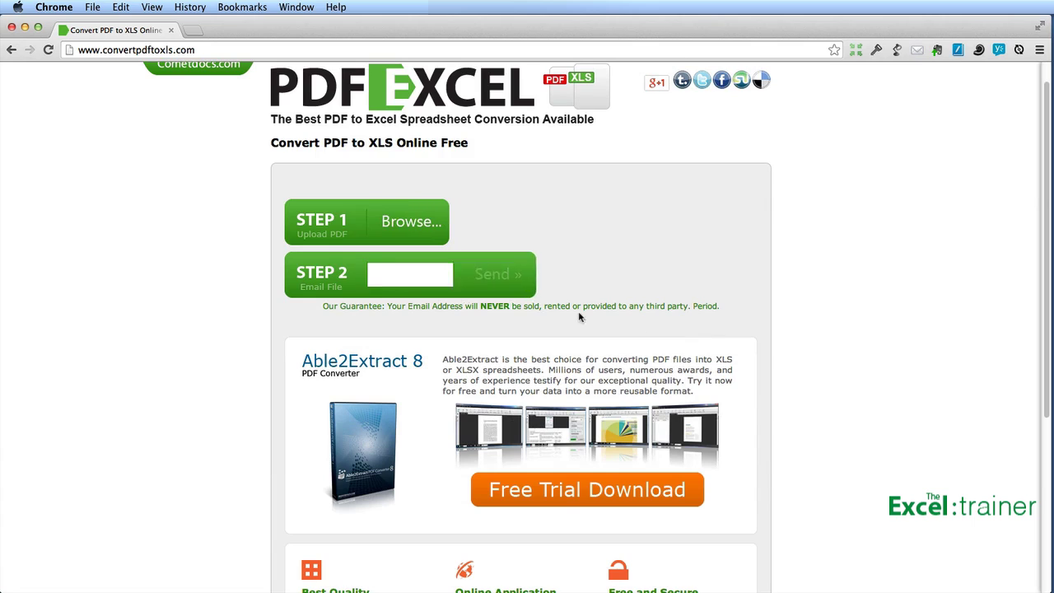
- Enter the recipient's e-mail address and submit the uploaded PDF for conversion
click(504, 274)
key(super+v)
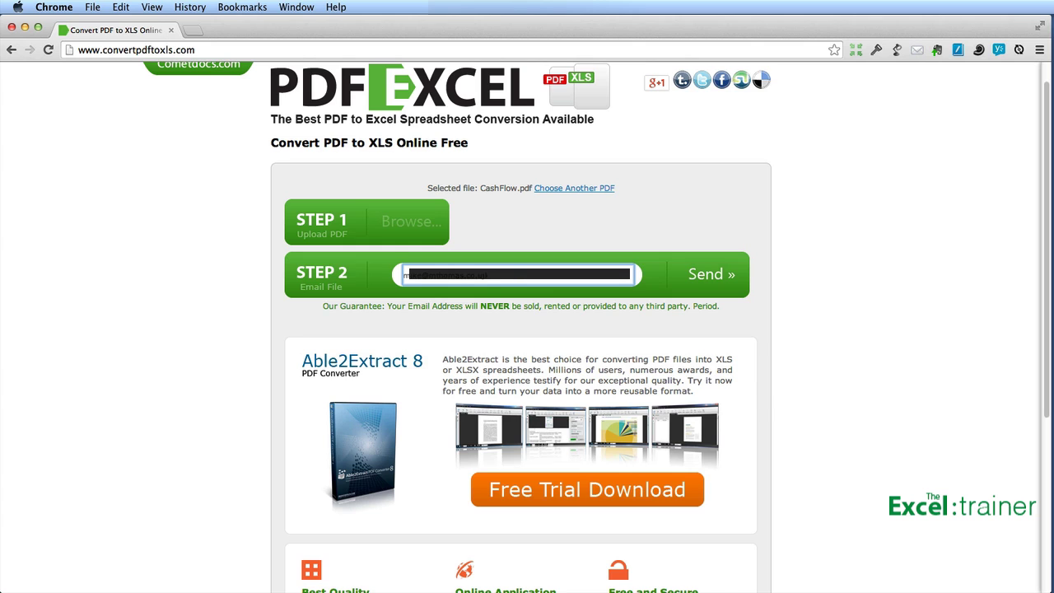
click(711, 274)
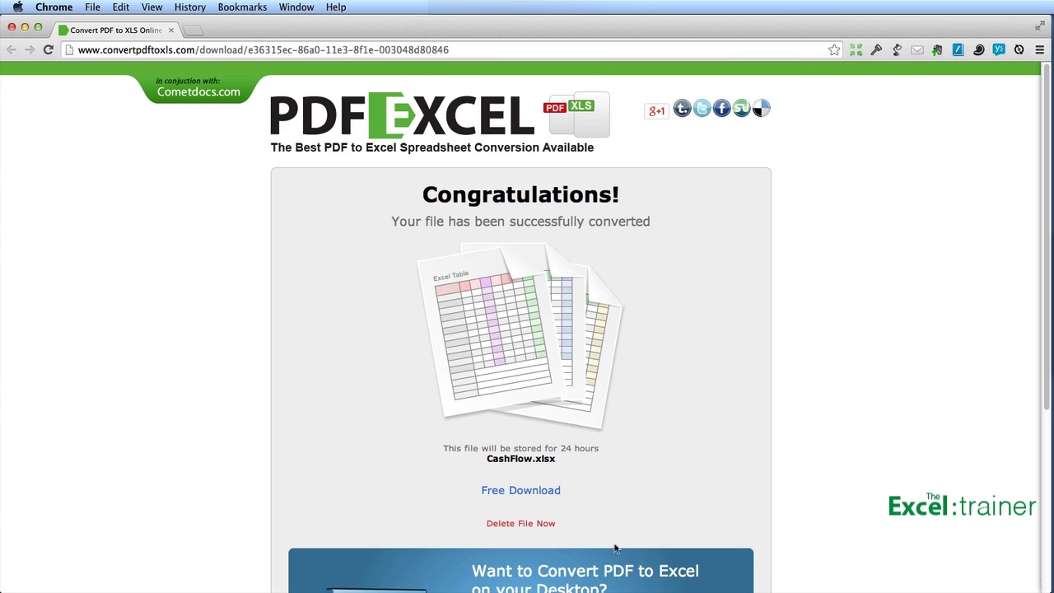
- Download the converted CashFlow.xlsx and open it from the Downloads folder in Excel
click(525, 494)
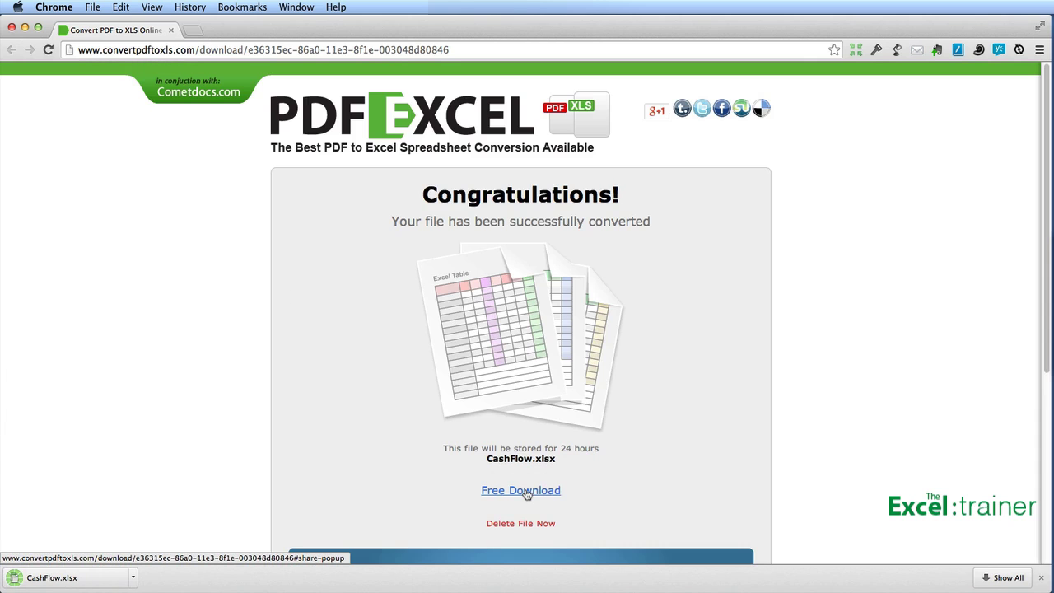
click(134, 577)
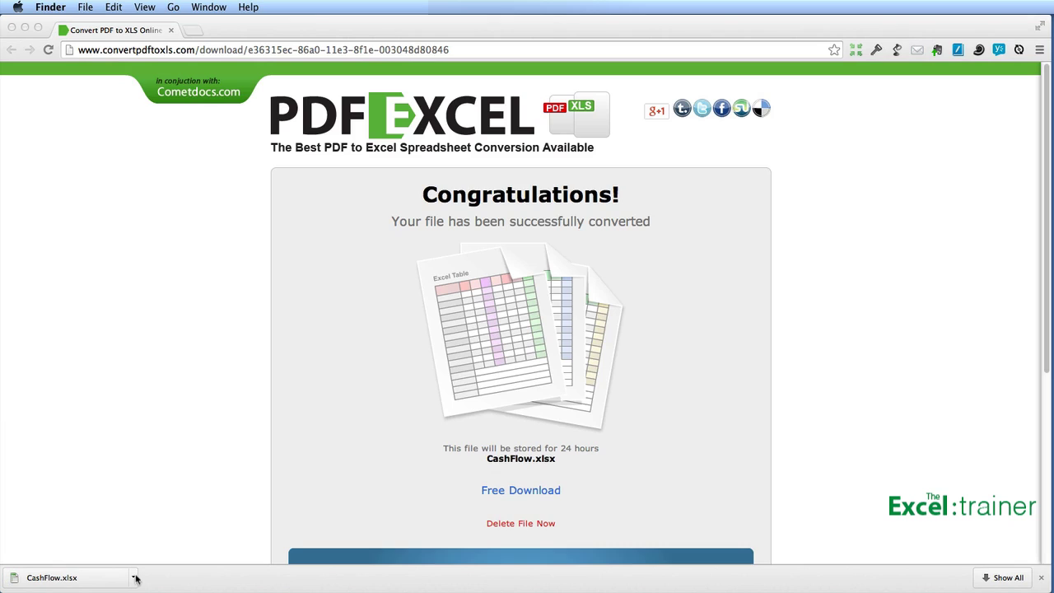
click(136, 578)
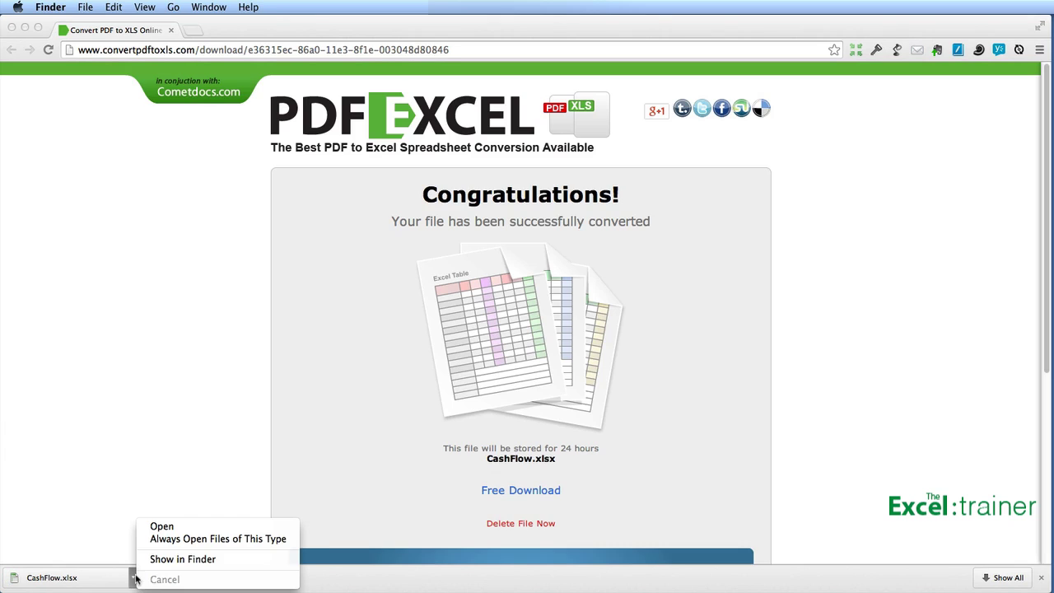
click(169, 560)
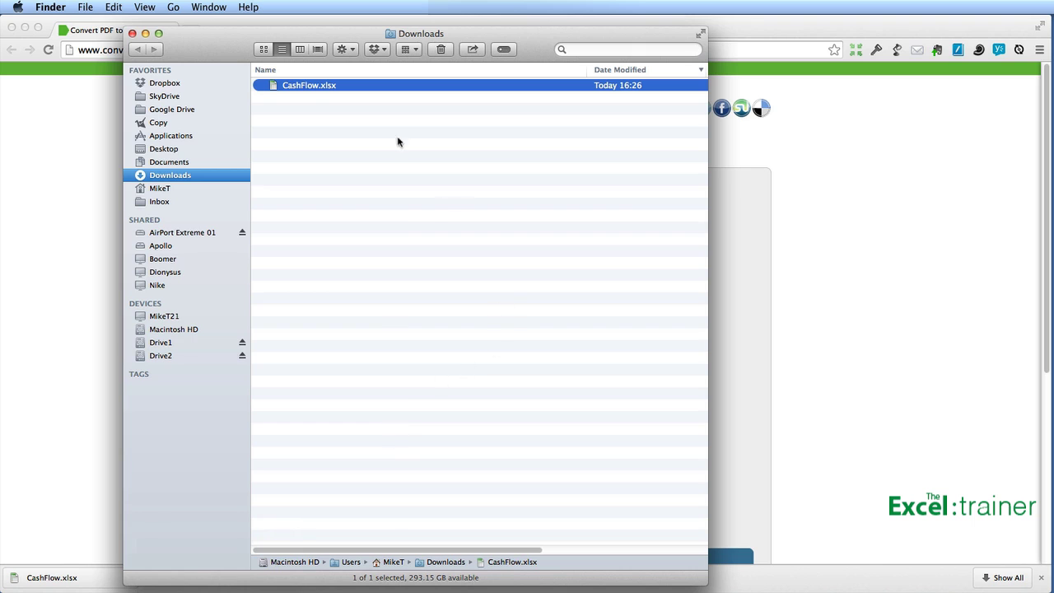
double_click(305, 87)
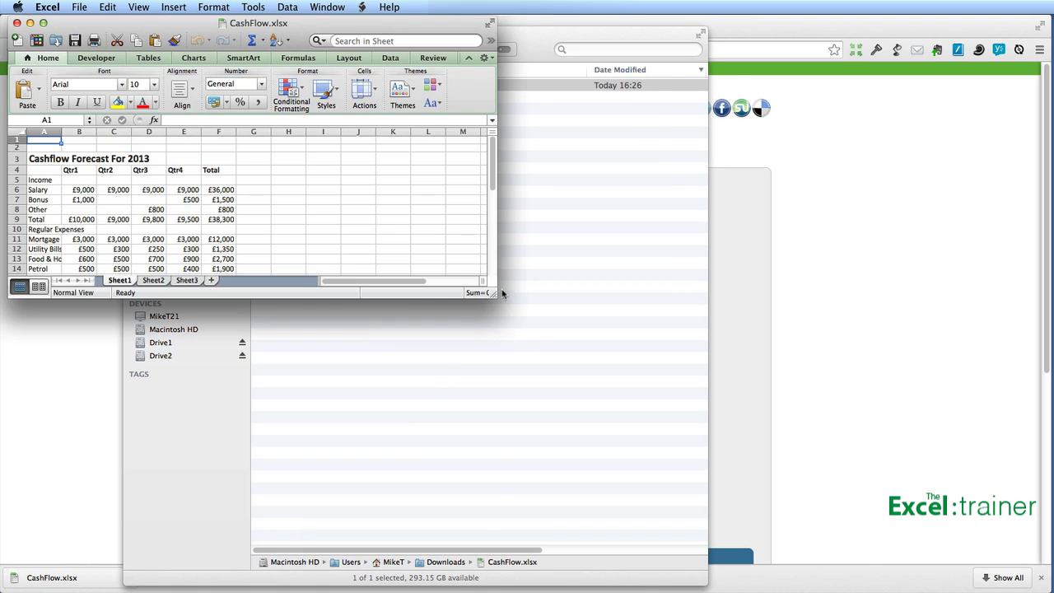
- Enlarge the workbook window and examine the converted title in A3 and the Salary row cells from A6 to F6
drag(541, 335, 910, 526)
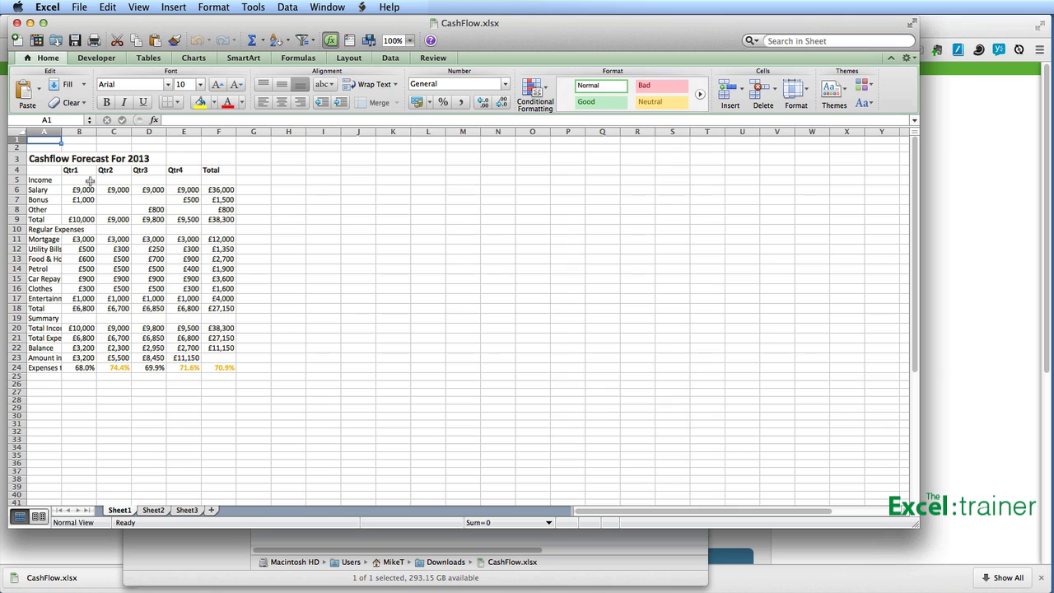
click(46, 158)
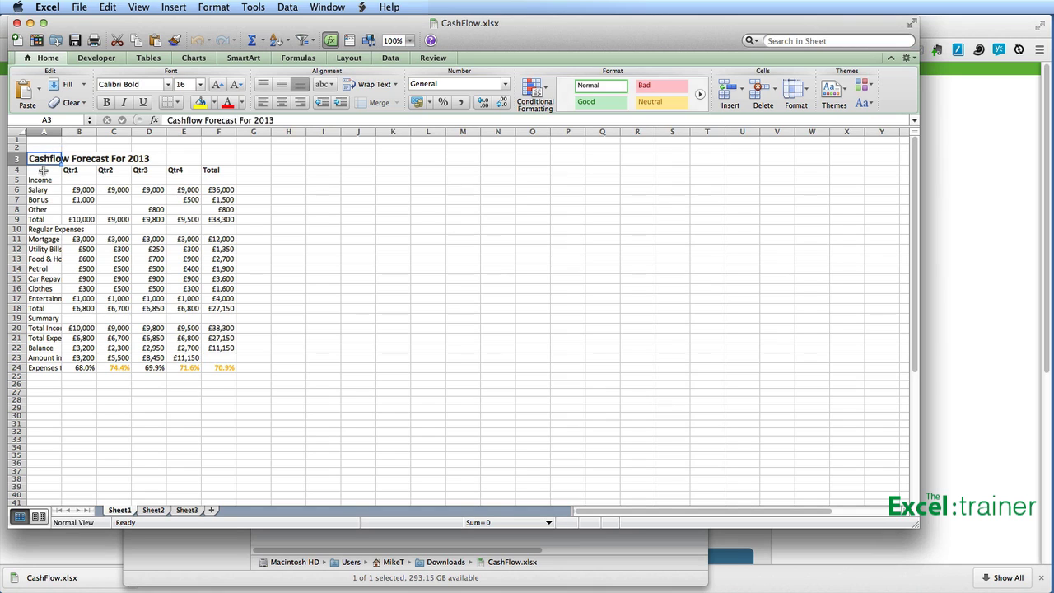
click(40, 190)
click(75, 189)
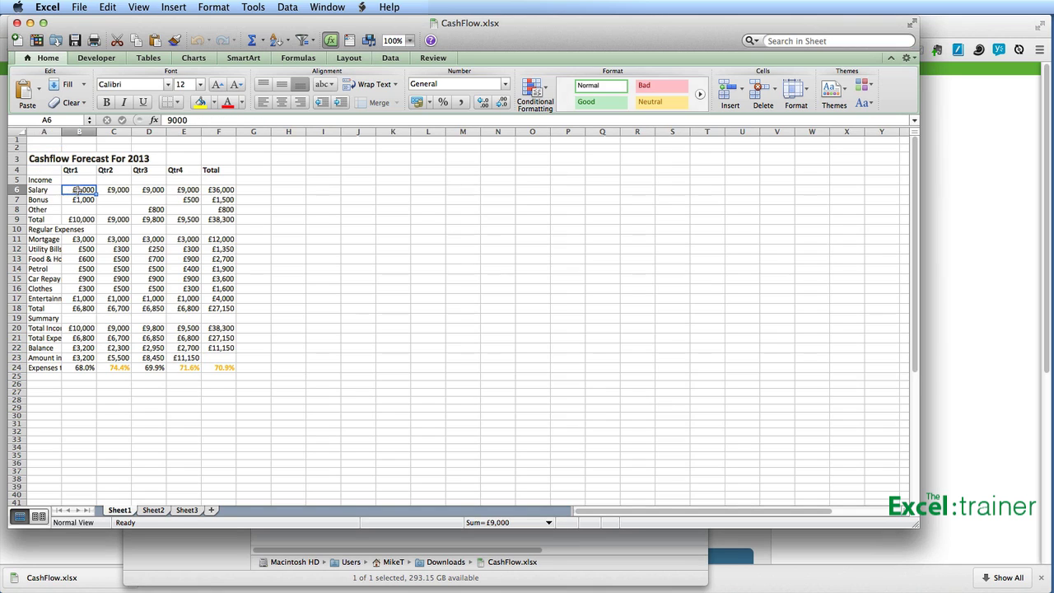
click(109, 190)
click(181, 189)
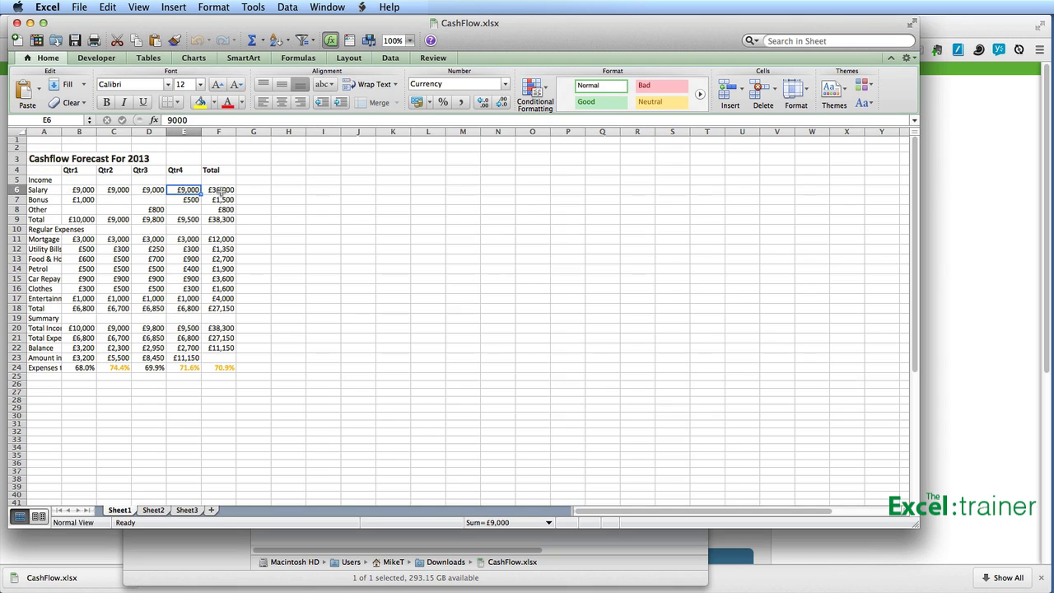
click(224, 191)
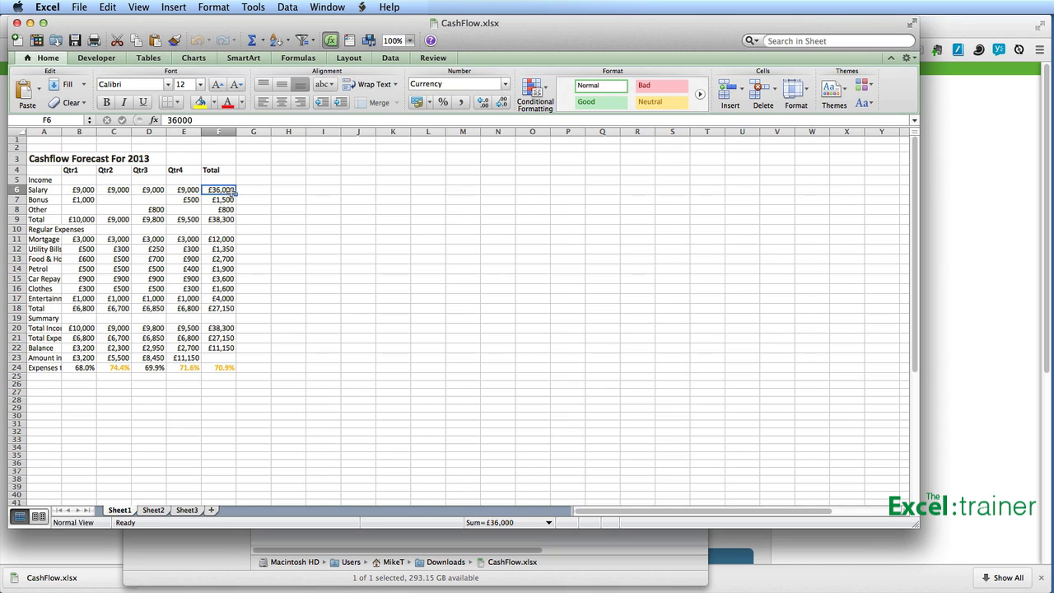